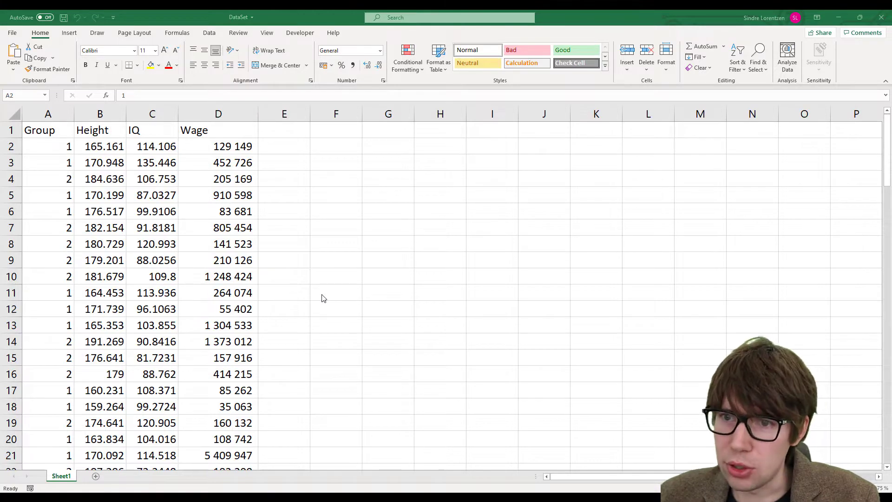
Step: Look over the Height, IQ, Wage and Group columns in the Excel DataSet workbook
key(alt+Tab)
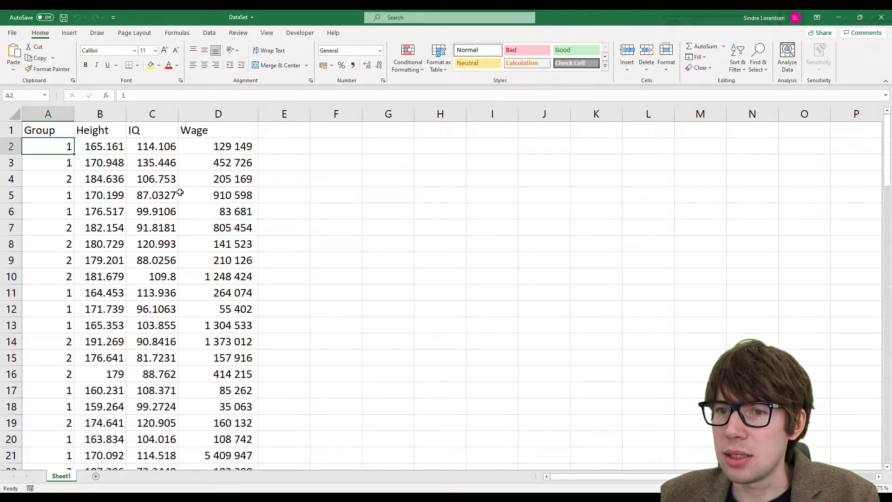
scroll(180, 192, up, 5)
scroll(180, 191, up, 1)
click(160, 119)
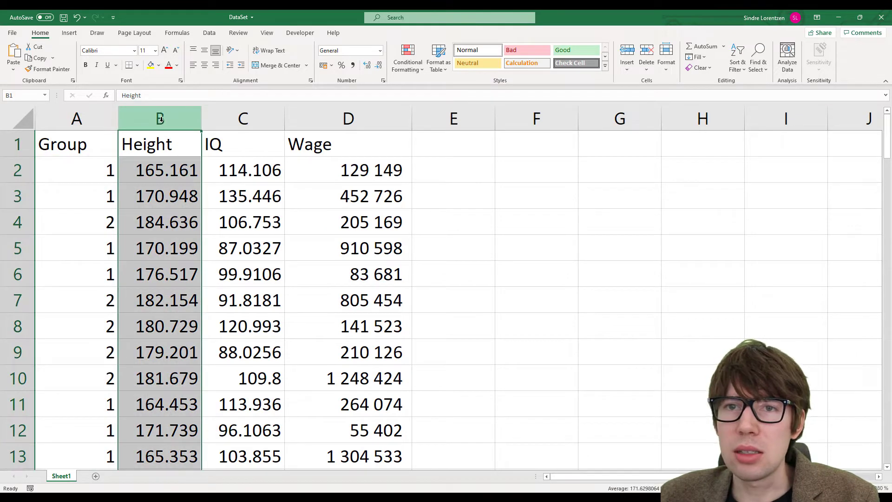
click(241, 120)
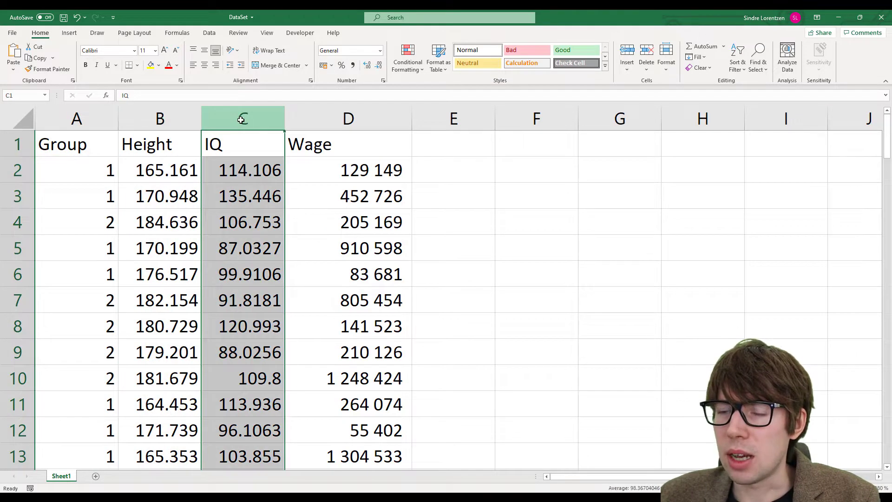
click(383, 118)
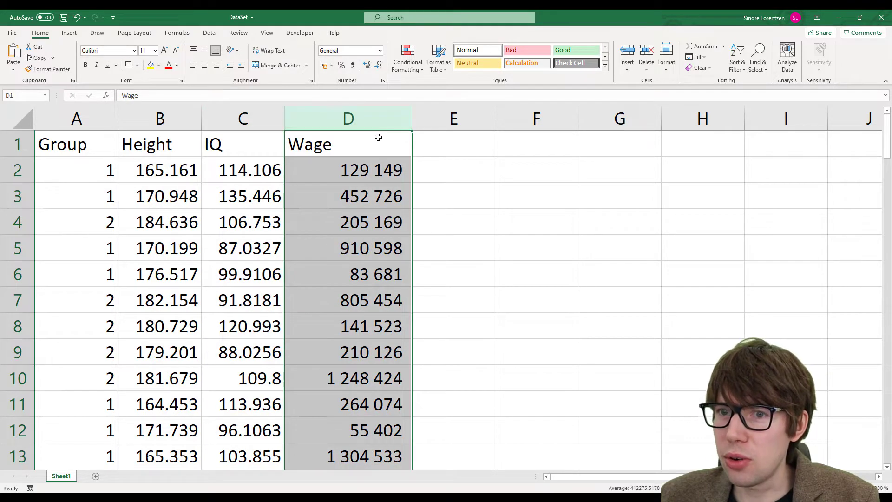
click(77, 117)
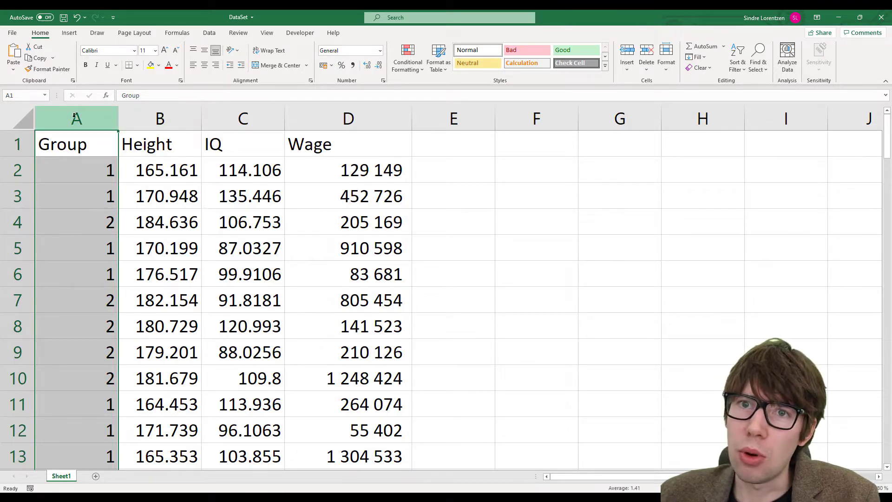
click(468, 247)
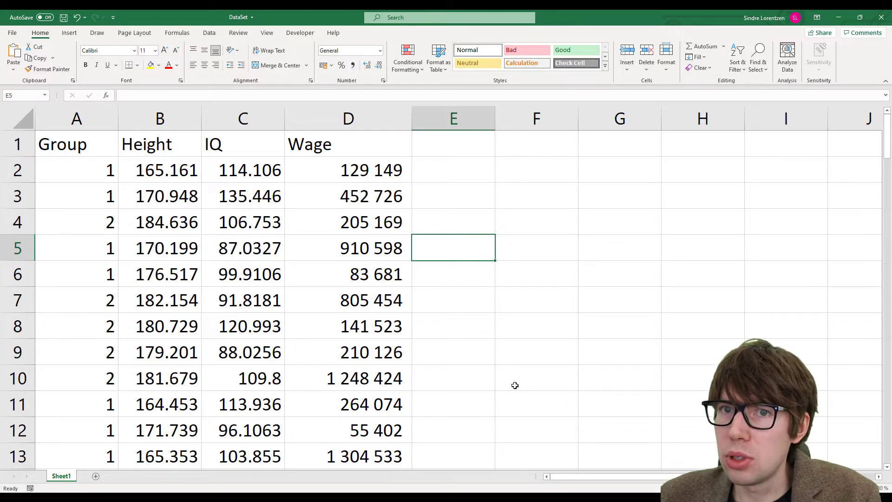
Step: Review the Table1 summary statistics layout in Word, then move to Stata
key(alt+Tab)
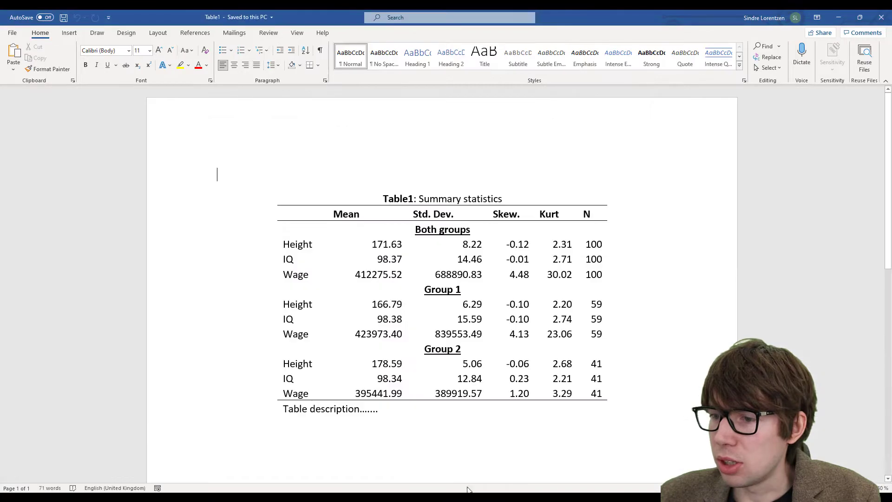
scroll(505, 269, up, 1)
scroll(505, 269, up, 1)
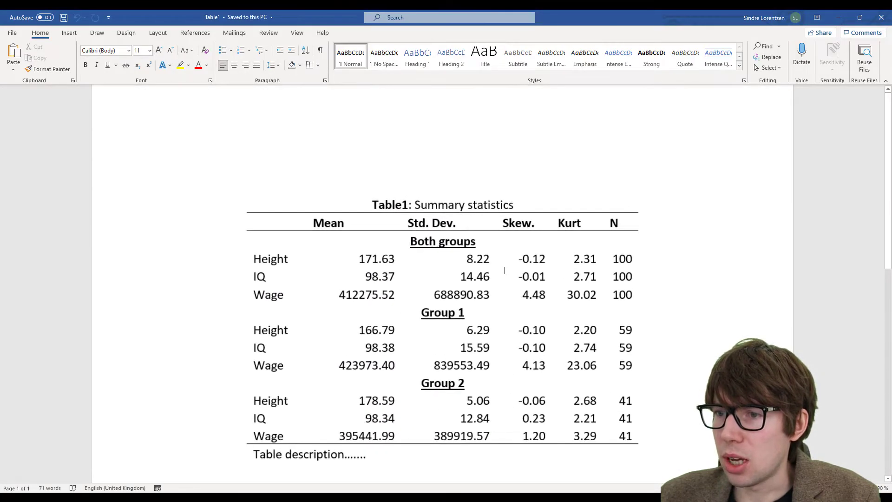
scroll(505, 269, down, 1)
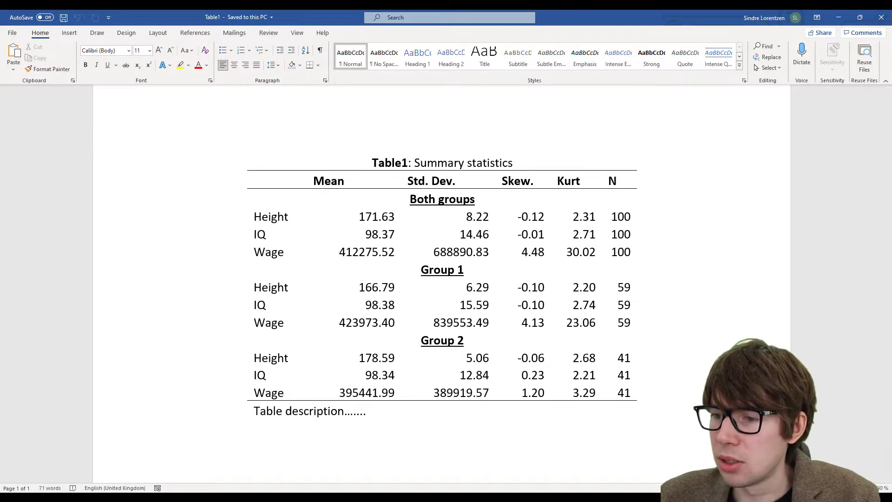
click(467, 460)
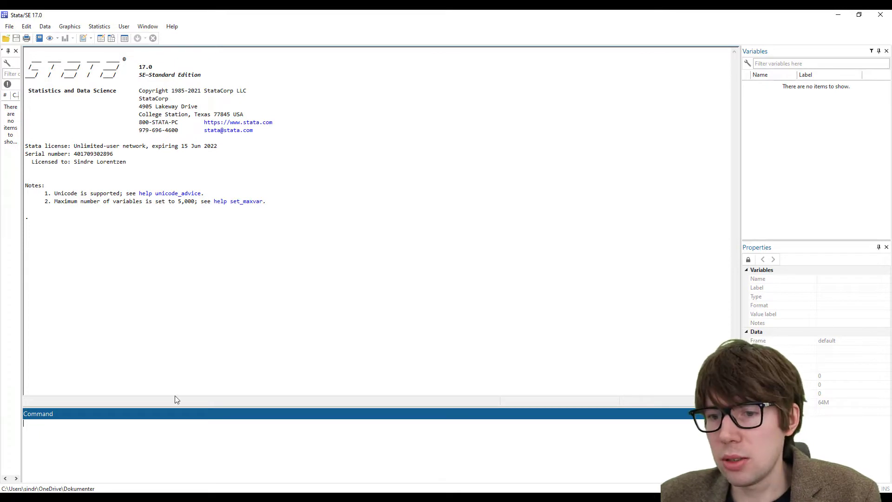
Step: Run the doedit command, correcting the stray letter, to open the Do-file Editor
click(91, 444)
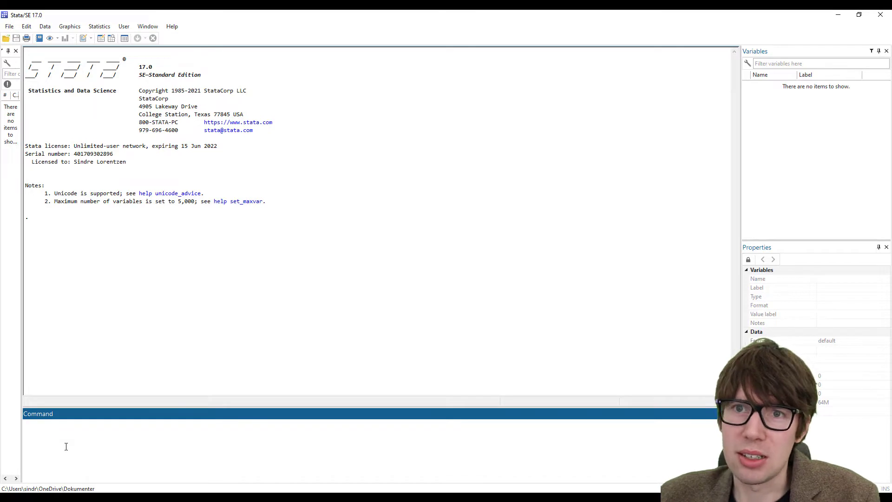
text(doeditg)
key(BackSpace)
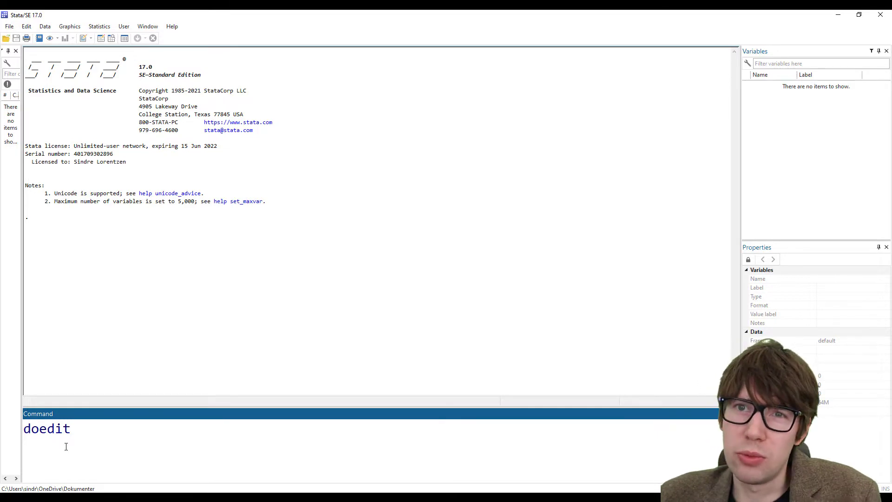
key(Return)
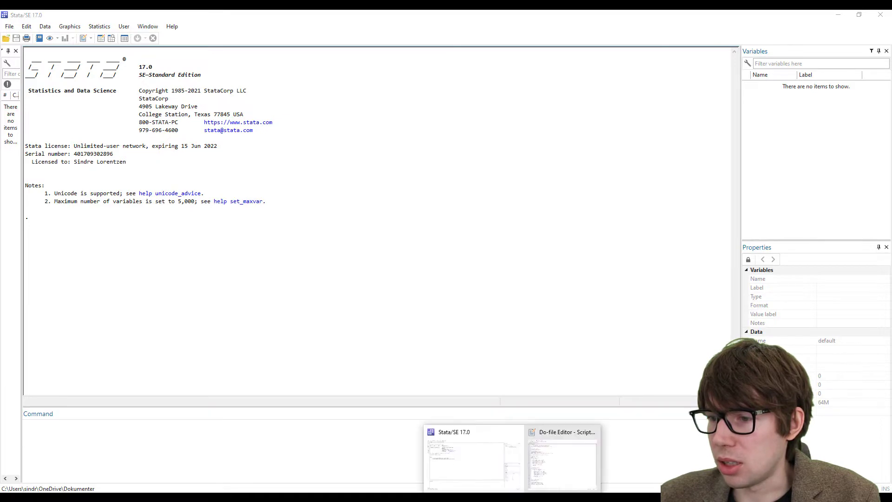
click(555, 463)
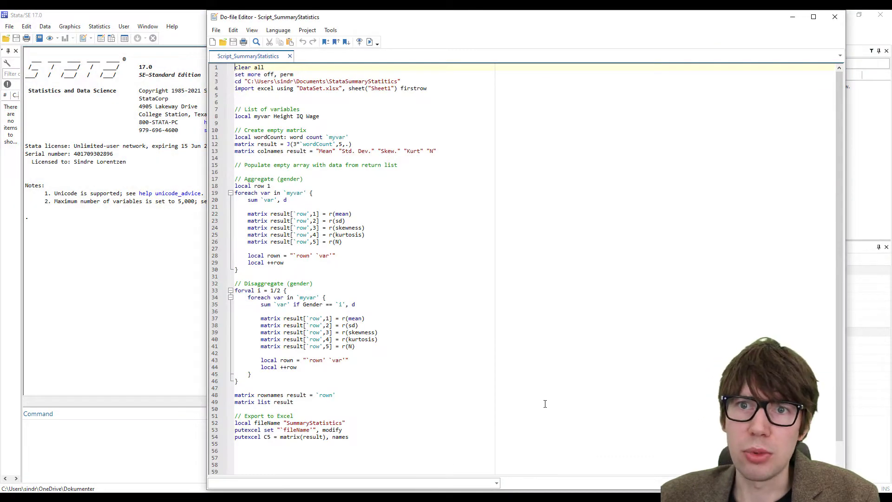
scroll(393, 205, up, 4)
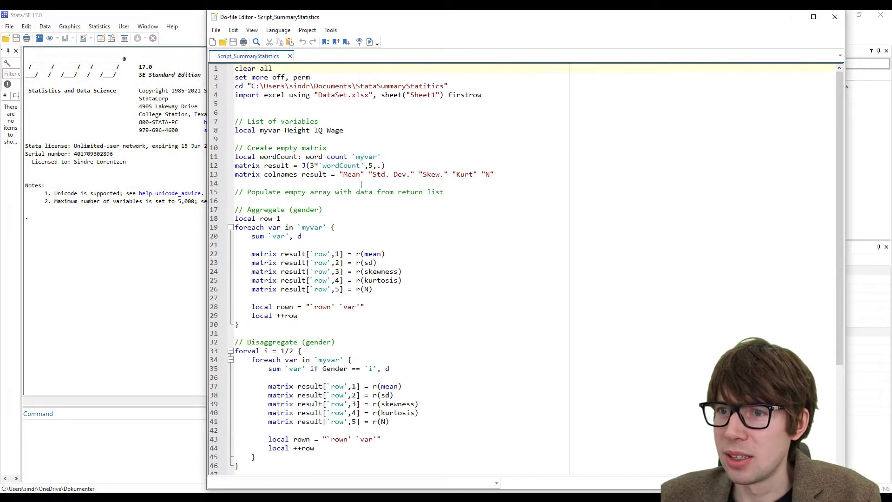
scroll(361, 188, down, 5)
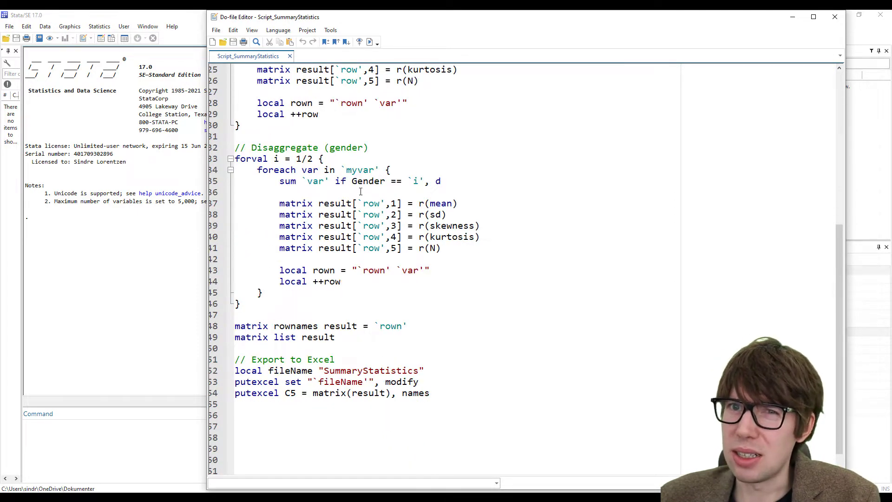
scroll(360, 191, up, 6)
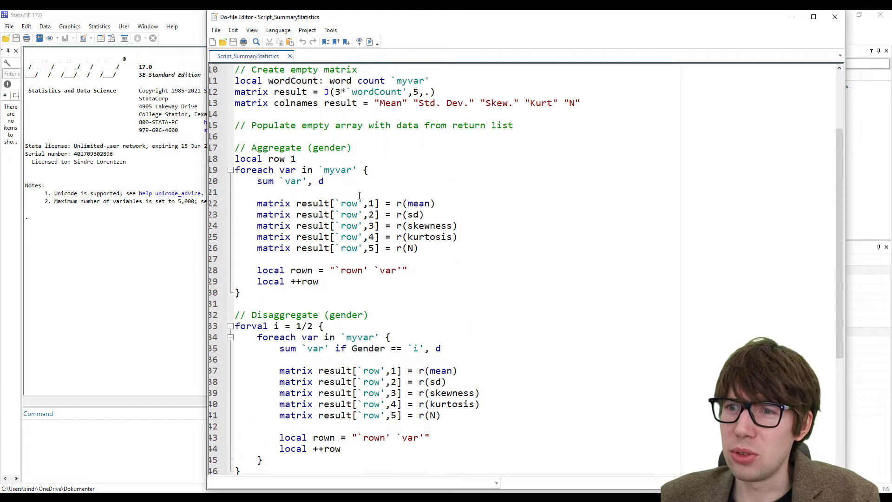
scroll(359, 195, up, 2)
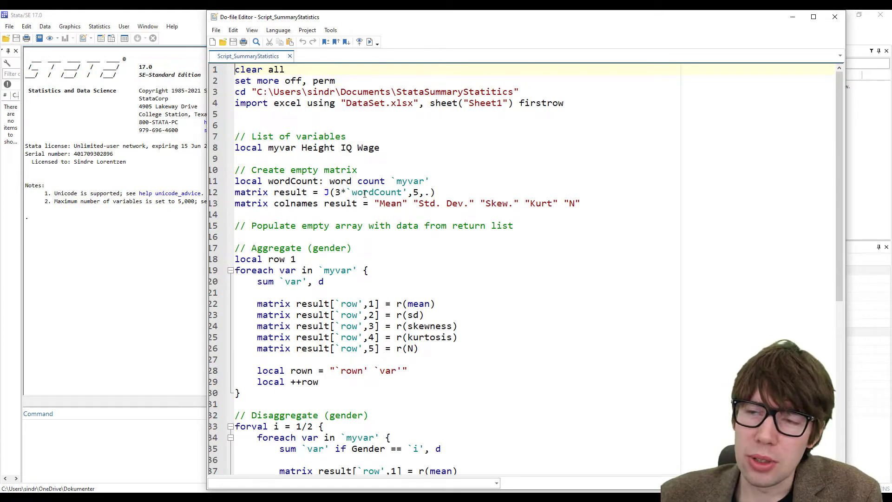
scroll(365, 194, up, 4)
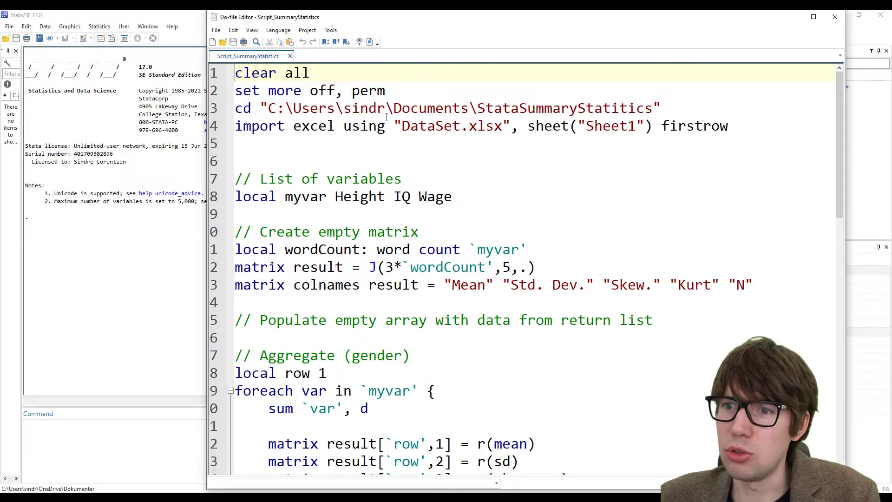
key(shift+Down)
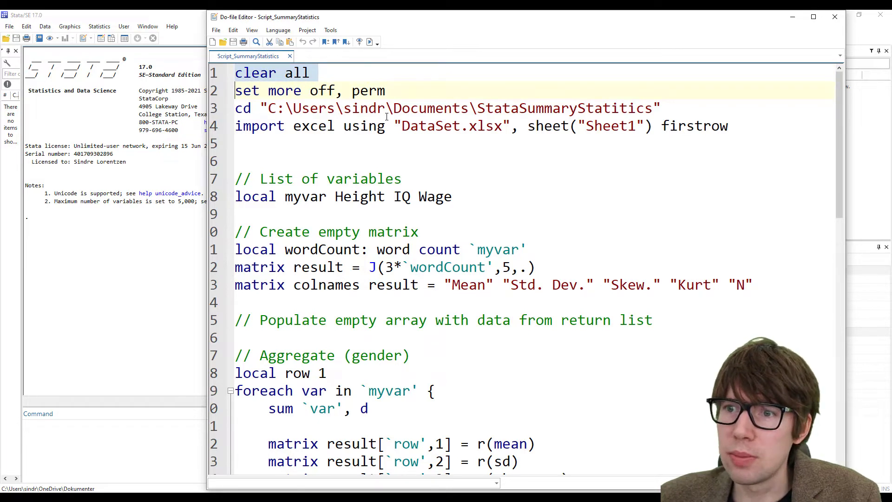
key(shift+Down)
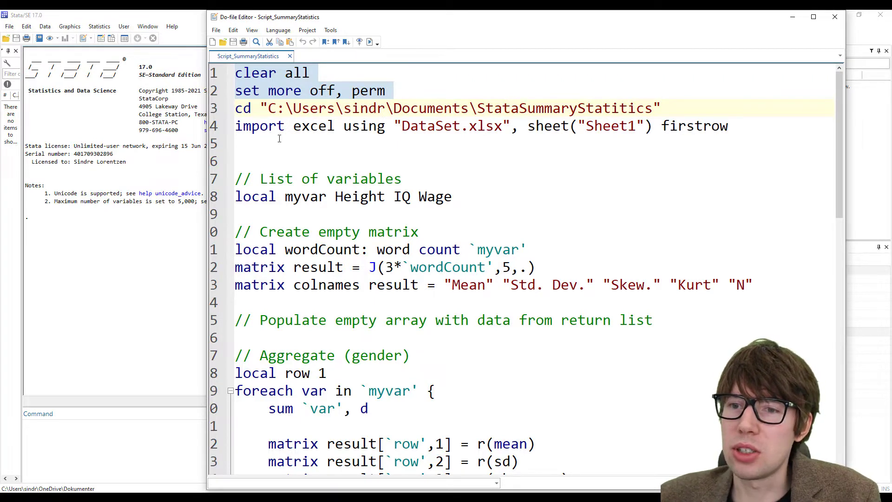
click(131, 265)
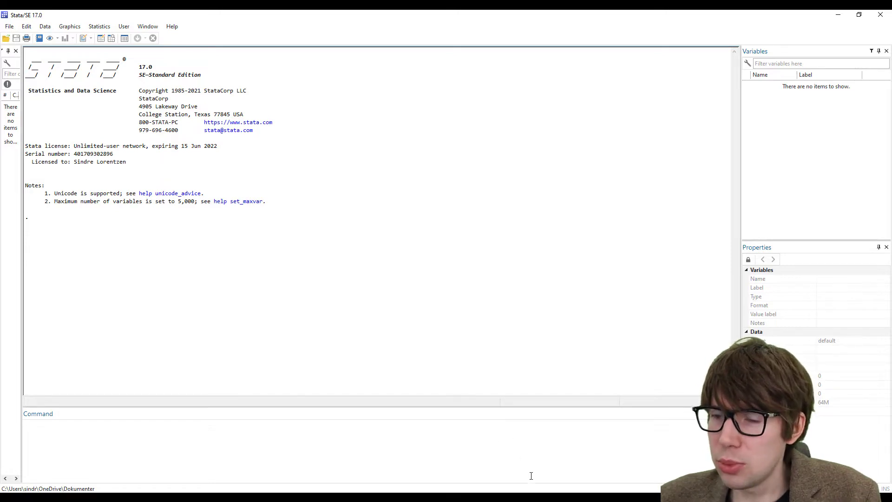
Step: Bring the Do-file Editor forward and extend the selection down to the cd line
mouse_move(521, 497)
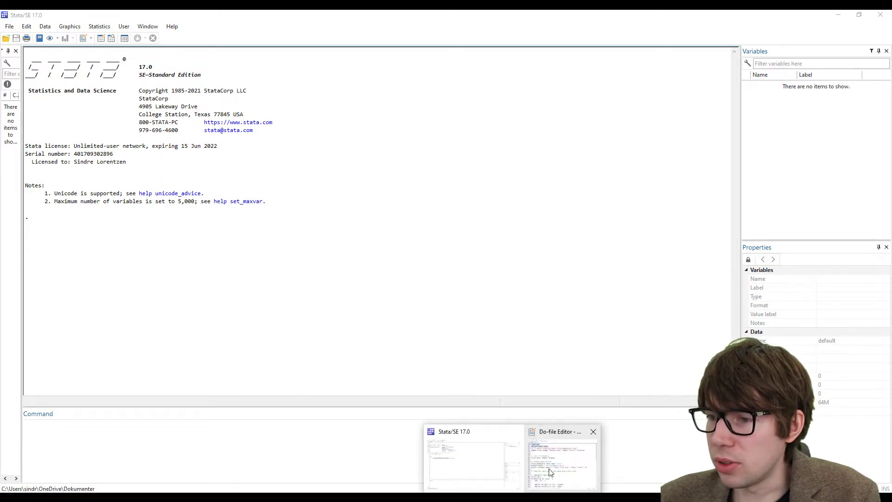
click(551, 472)
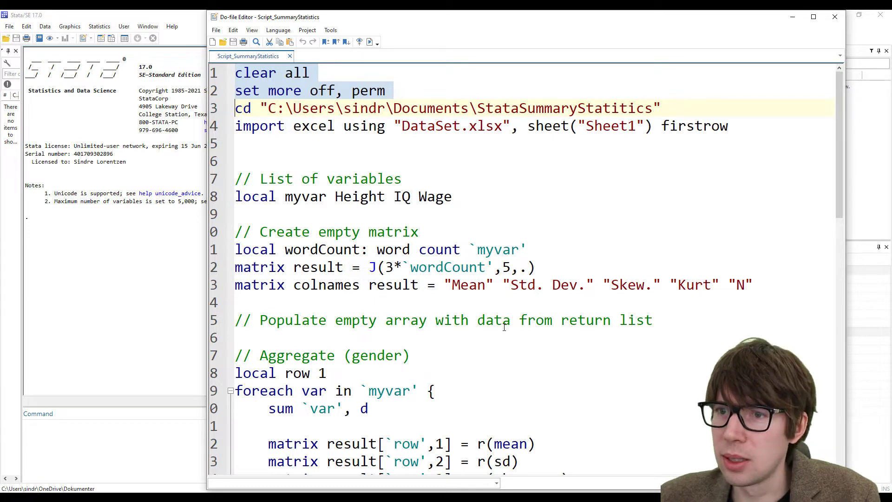
key(shift+Down)
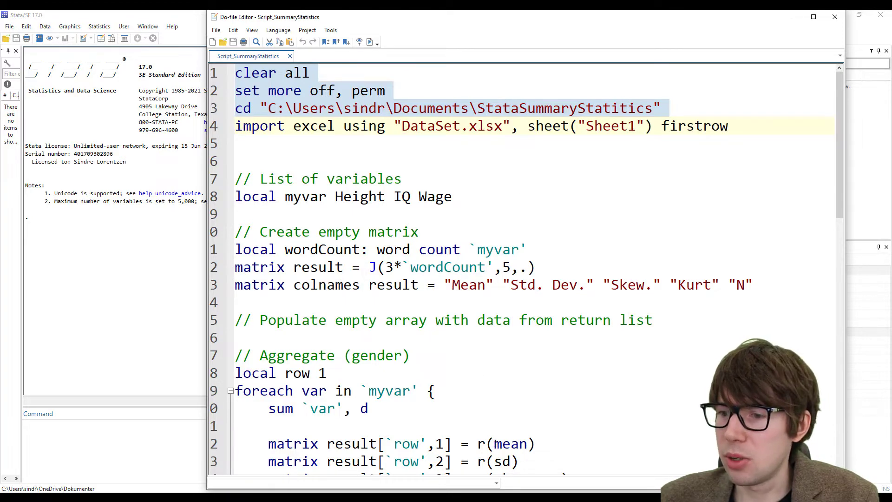
Step: Compare the DataSet workbook with the do-file's import excel line
mouse_move(489, 495)
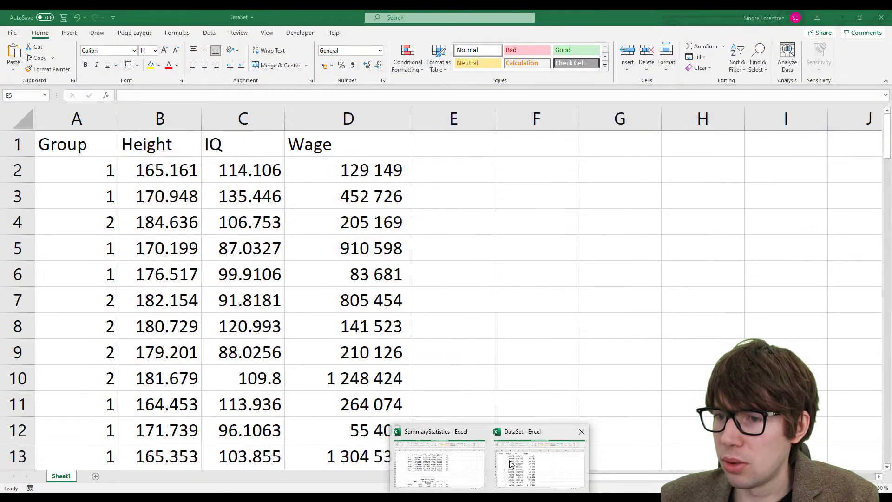
click(510, 463)
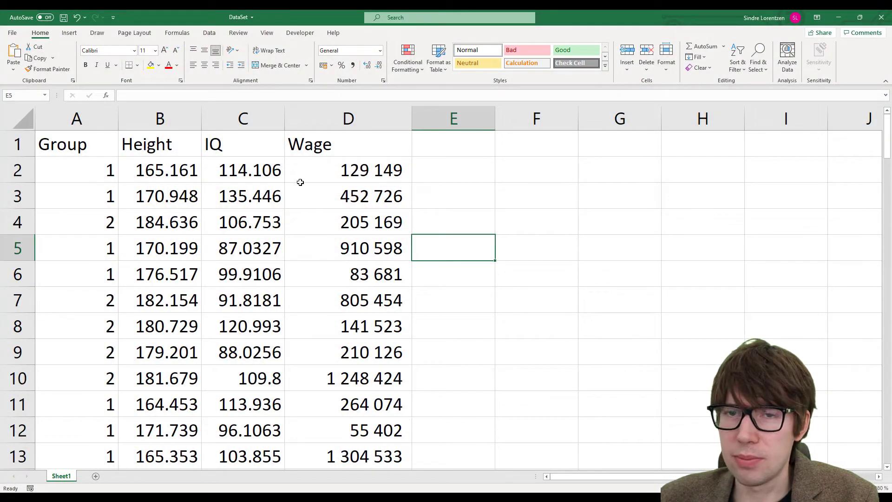
click(841, 20)
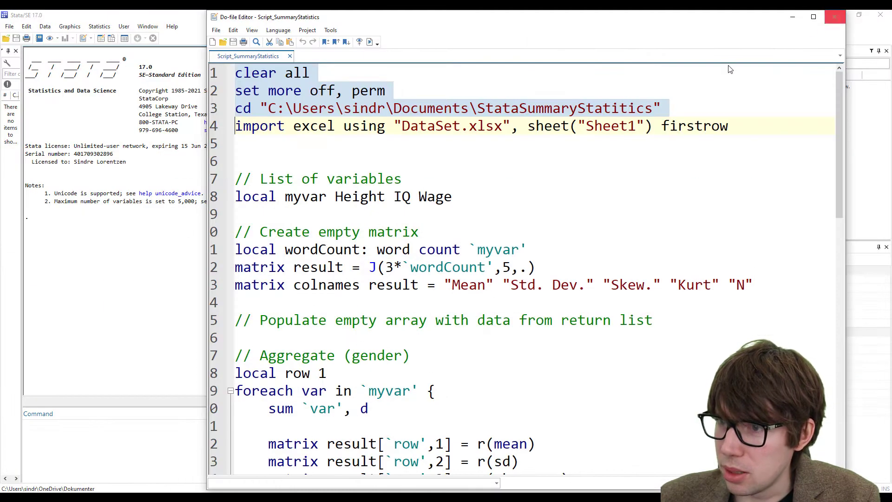
click(251, 148)
key(shift+Up)
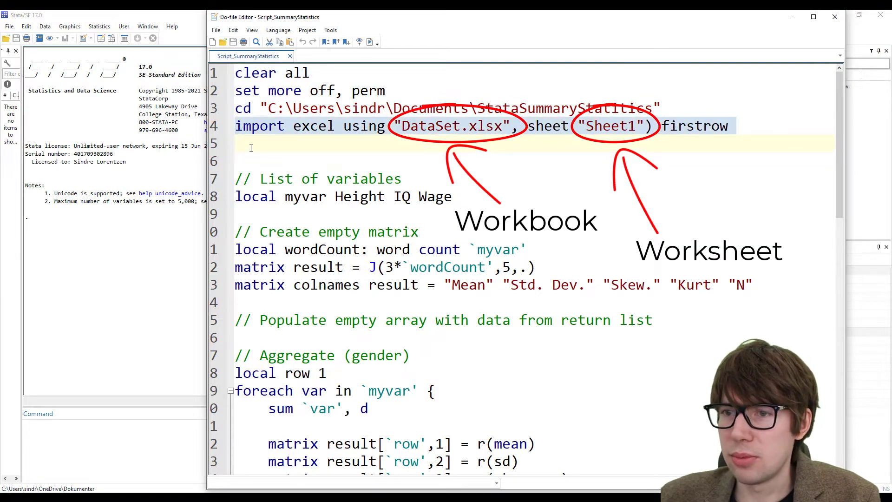
key(Down)
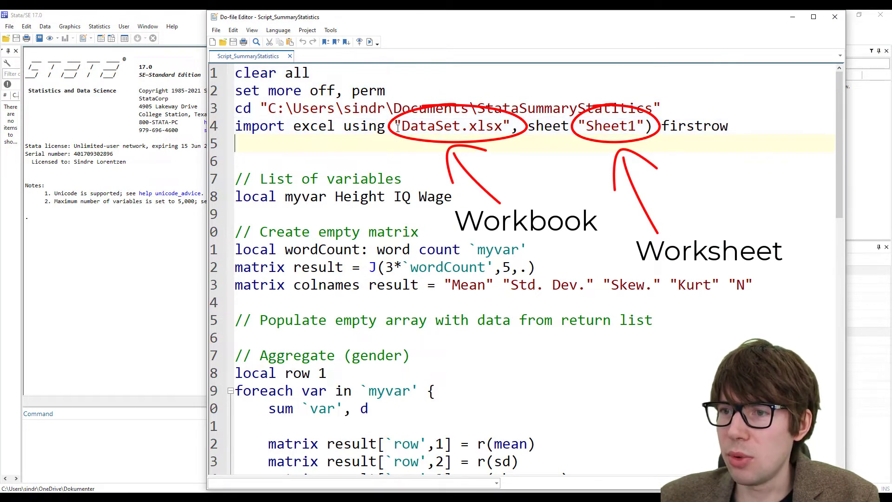
Step: Highlight 'DataSet.xlsx' in the import line, check it against the workbook, and return to the editor
click(395, 125)
key(shift+Right)
key(shift+Right)
key(shift+Right)
key(shift+Right)
key(shift+Right)
key(shift+Right)
key(shift+Right)
key(shift+Right)
key(shift+Right)
key(shift+Right)
key(shift+Right)
key(shift+Right)
key(shift+Right)
key(shift+Right)
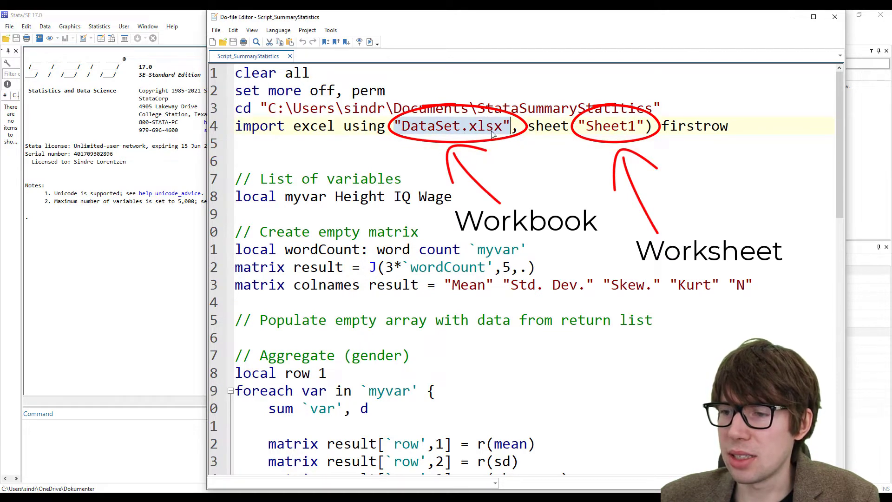
mouse_move(495, 483)
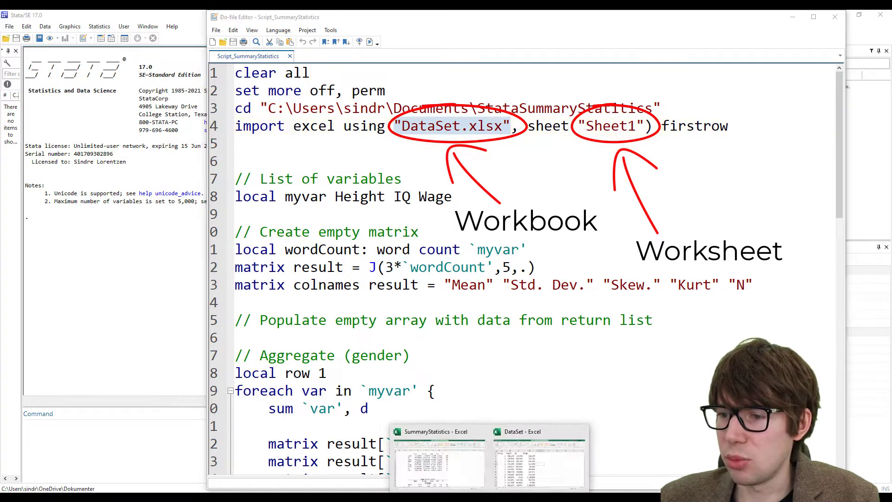
click(520, 474)
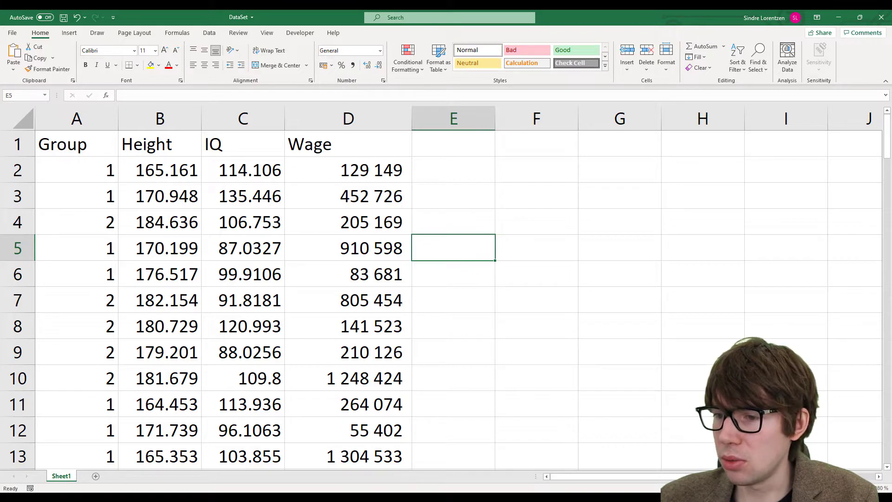
click(465, 455)
click(546, 433)
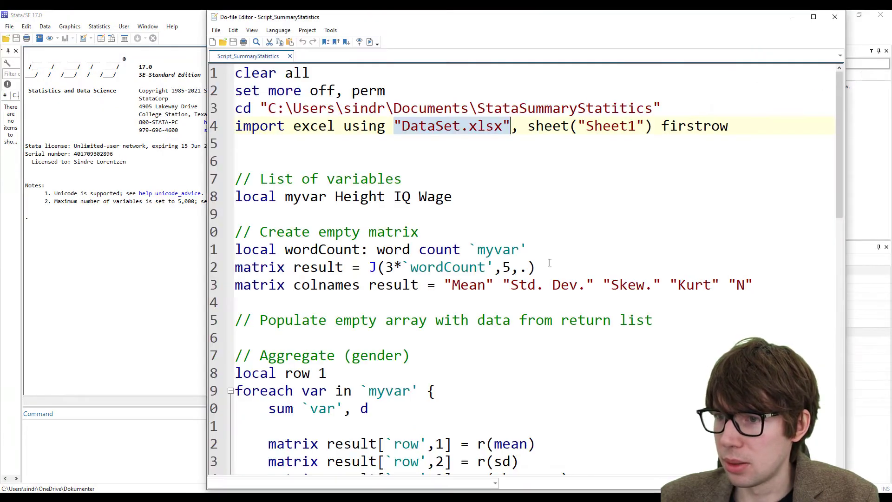
Step: Run do-file lines 1–4 with Ctrl+D, loading 4 variables and 100 observations
drag(525, 126, 654, 125)
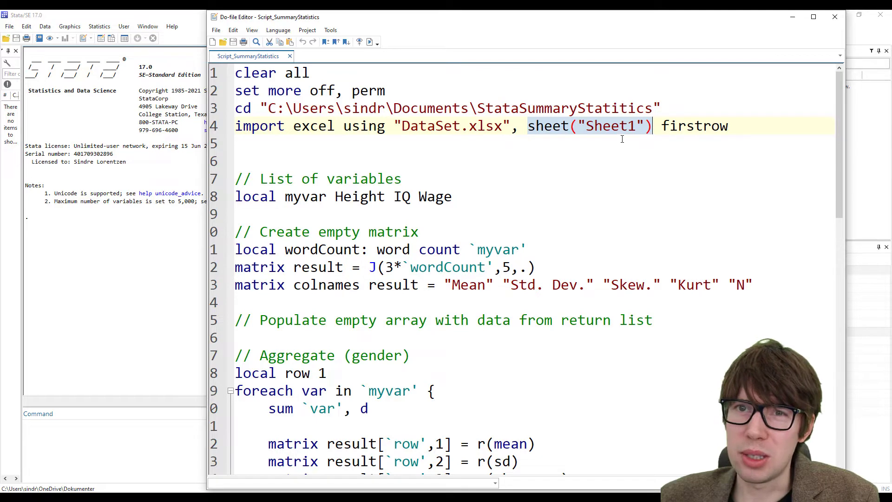
key(Down)
key(Down)
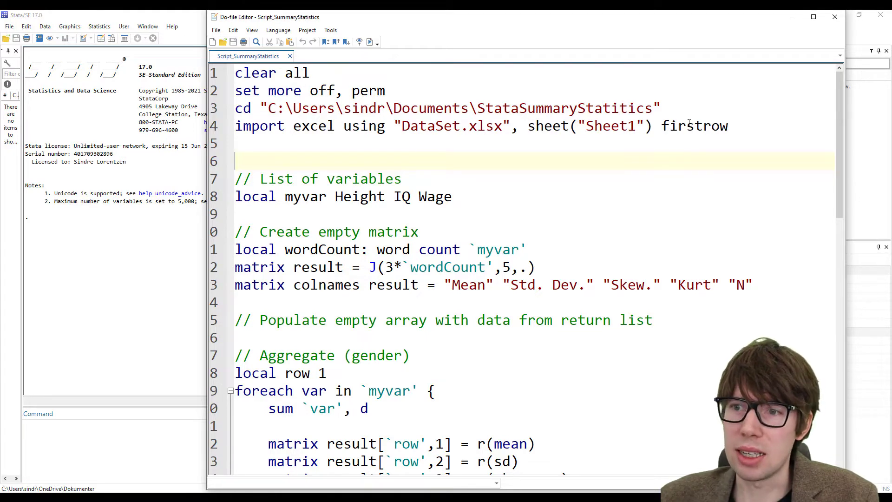
drag(239, 144, 222, 81)
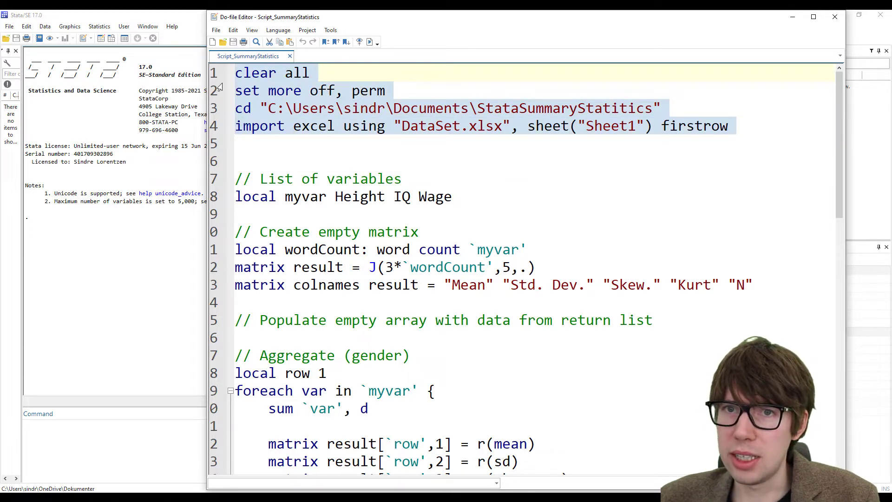
key(ctrl+d)
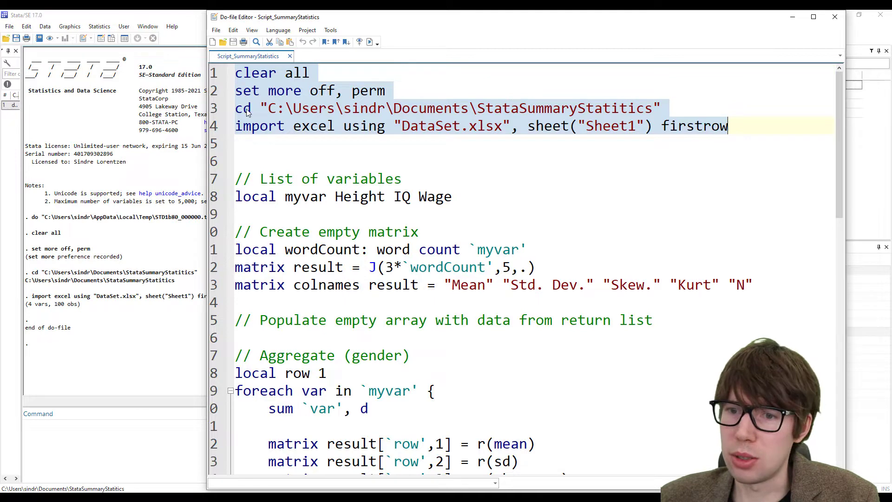
key(alt+Tab)
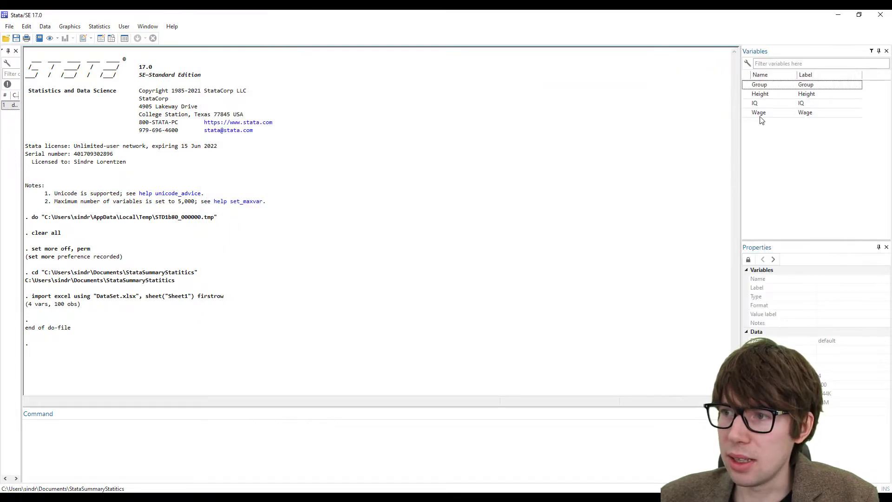
Step: Scroll through the imported rows in the Data Editor opened with bro, then close it
click(345, 442)
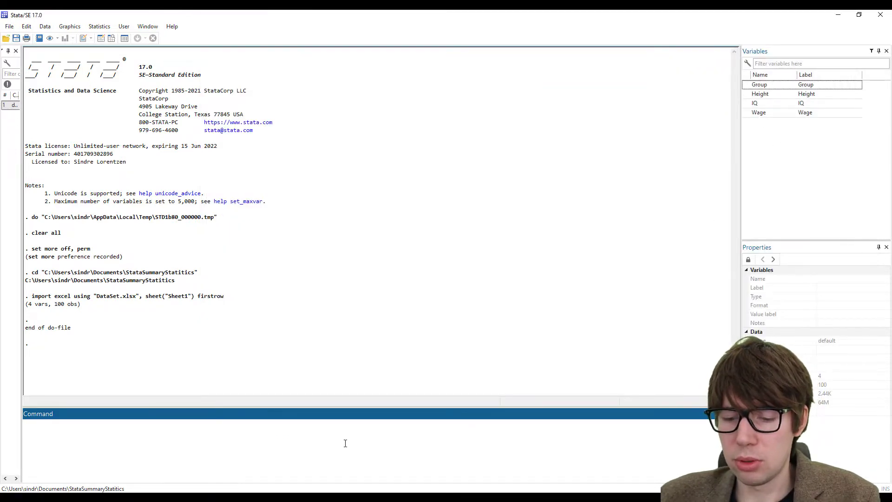
text(browse)
key(BackSpace)
key(BackSpace)
key(BackSpace)
key(Return)
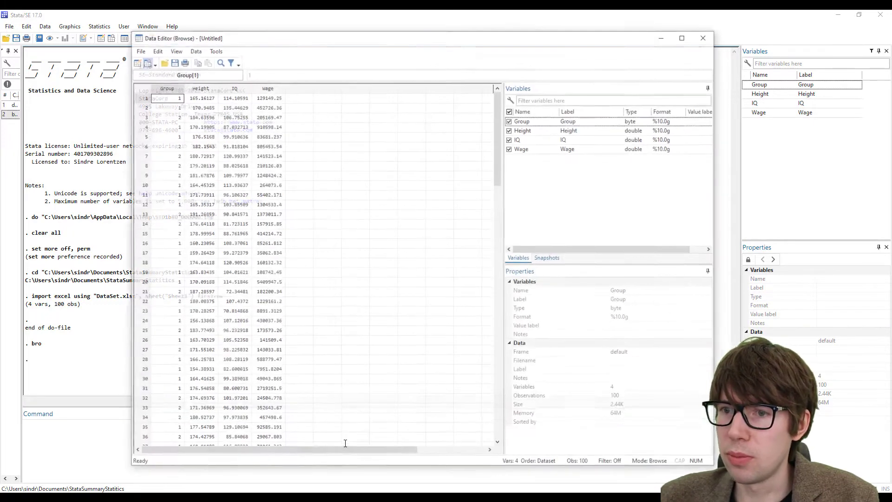
scroll(197, 137, down, 7)
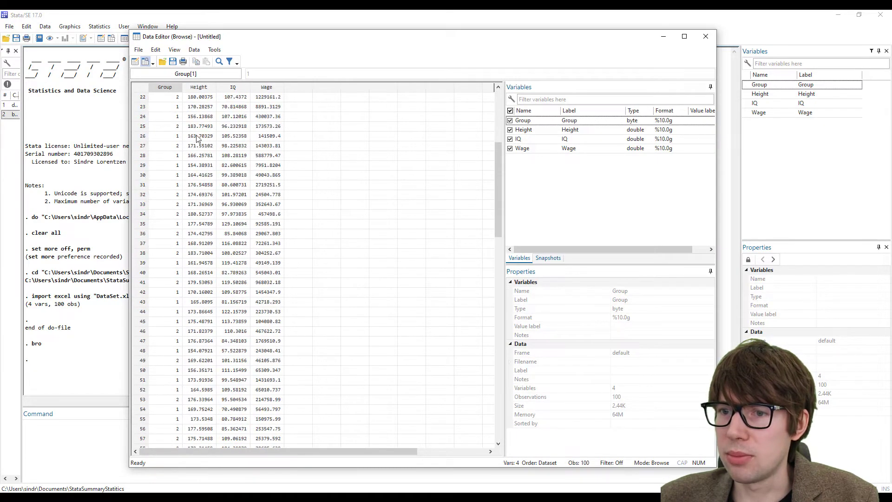
scroll(198, 138, down, 13)
scroll(197, 144, up, 20)
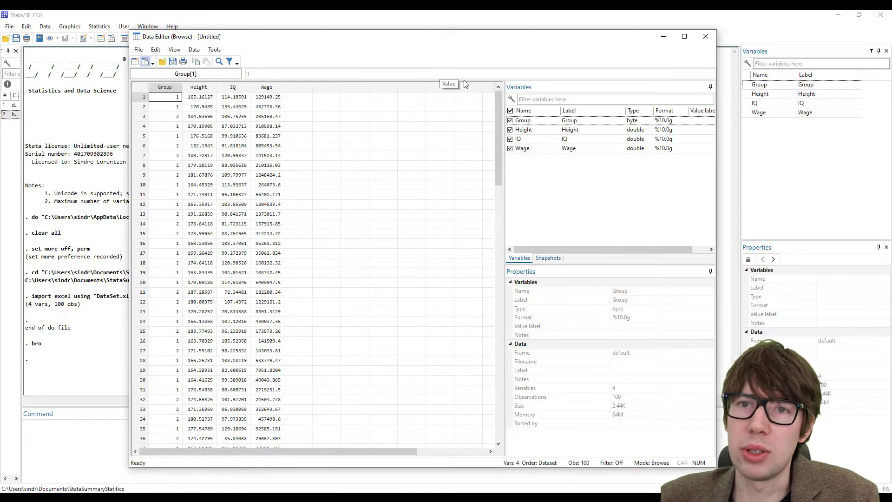
click(705, 36)
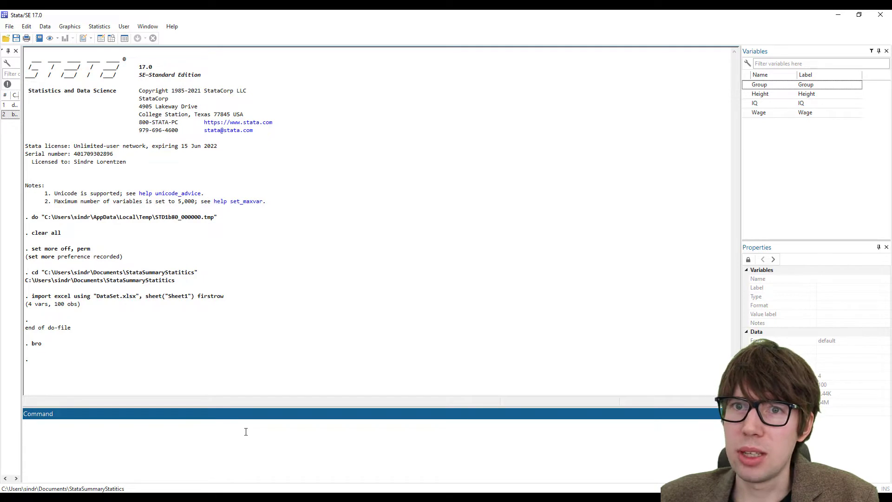
Step: Build the command 'summarize Height' by inserting Height from the Variables pane
text(summari)
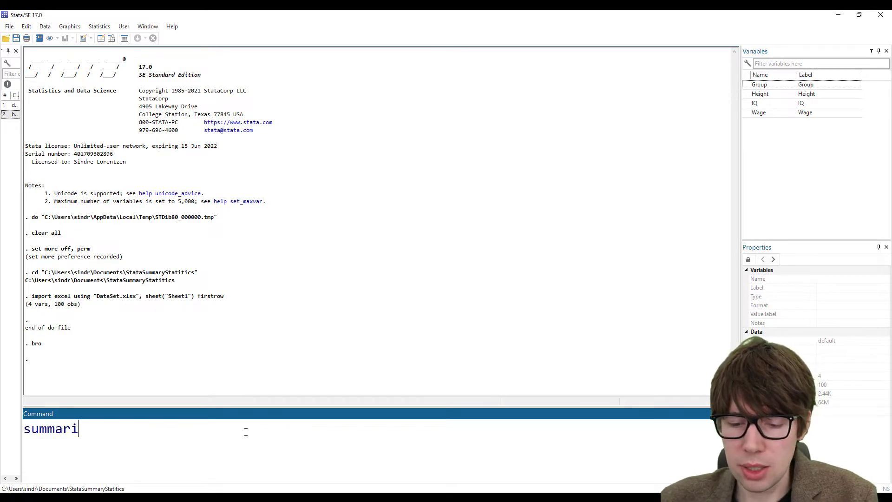
text(ze)
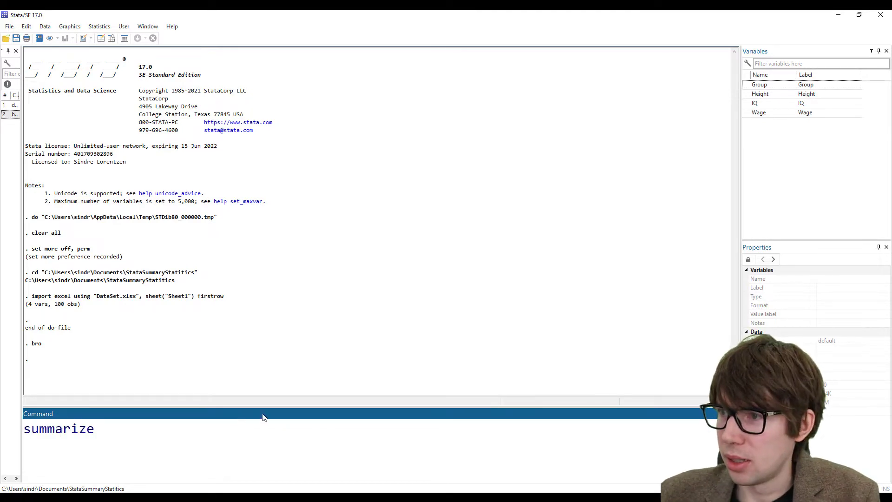
double_click(760, 93)
click(268, 450)
Step: Run summarize Height (mean 171.6298, std. dev. 8.217816) and minimize Word after comparing
key(Return)
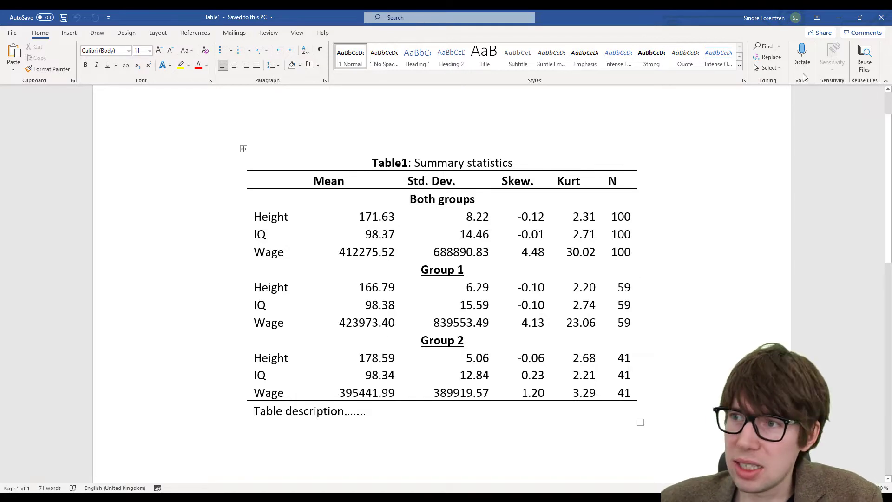
click(839, 17)
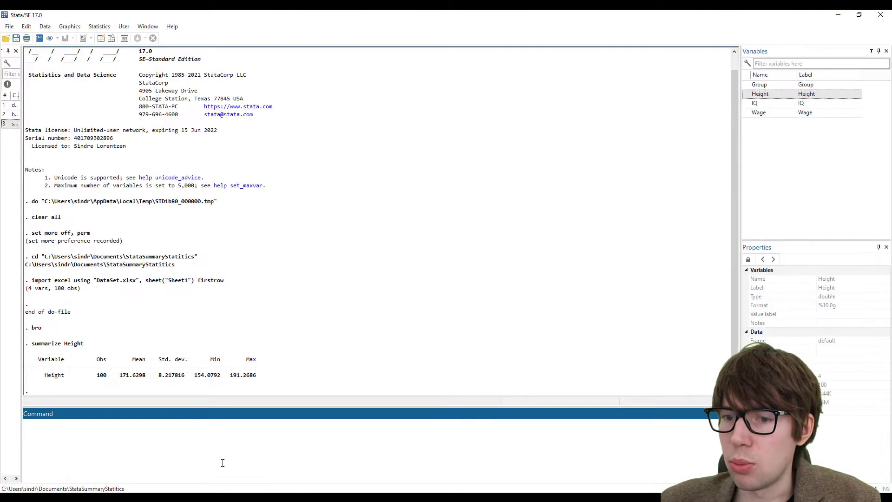
Step: Run 'summarize Height, detail', giving median 171.4918, variance 67.53249, skewness -.1179365, kurtosis 2.308242
key(Page_Up)
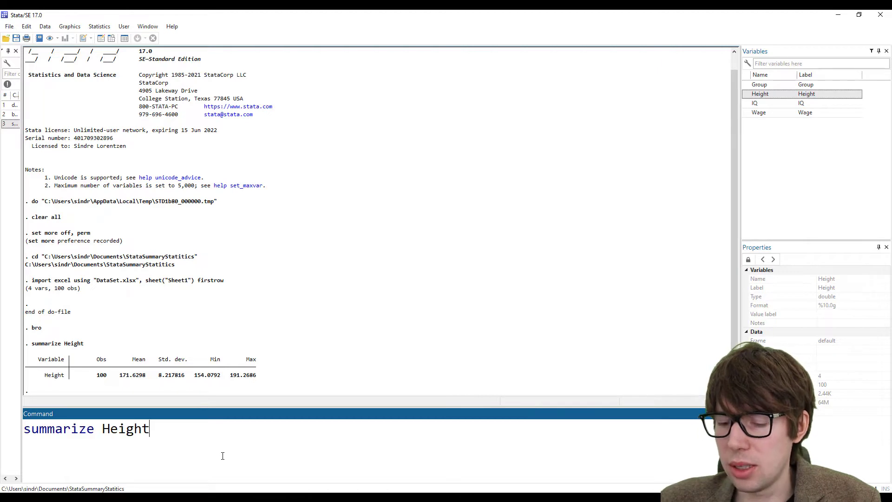
text(, detail)
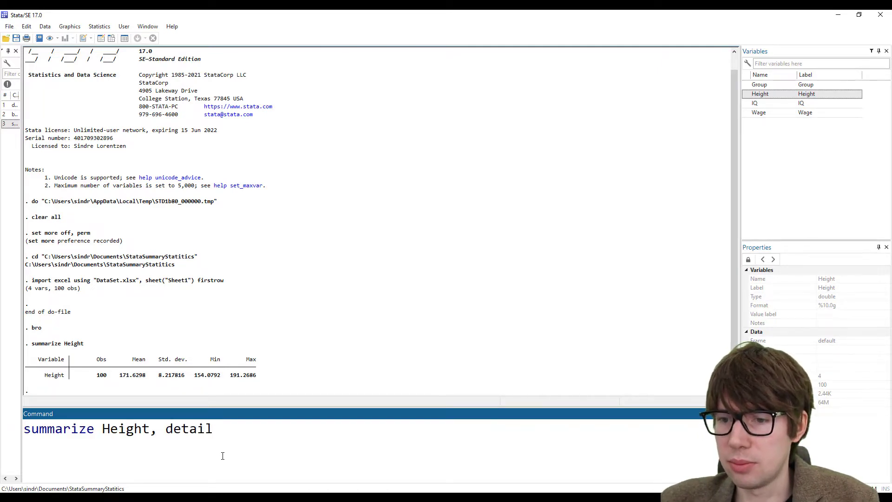
key(Return)
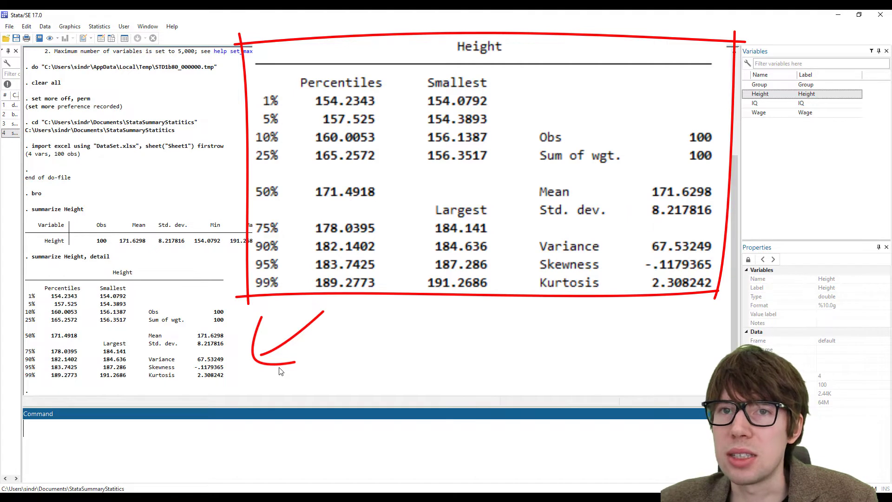
key(Page_Up)
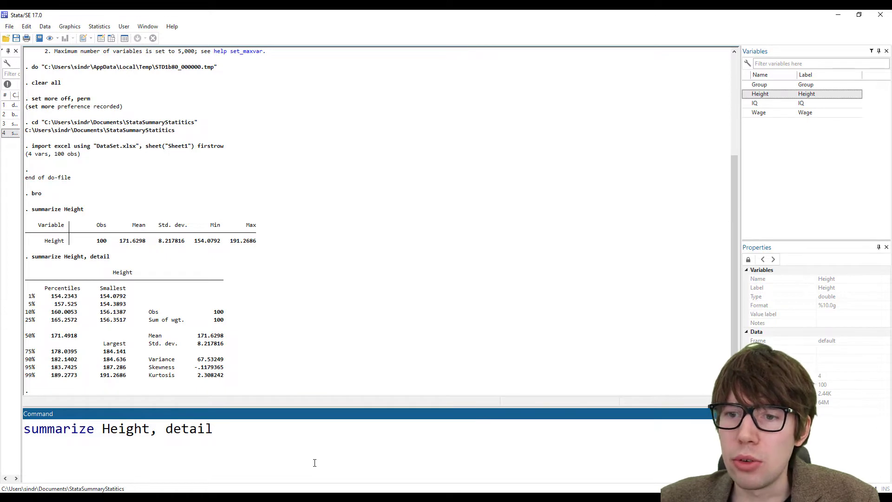
Step: Replace the command with bro and inspect the Height, IQ, Wage and Group columns
key(ctrl+a)
key(BackSpace)
text(bro)
key(Return)
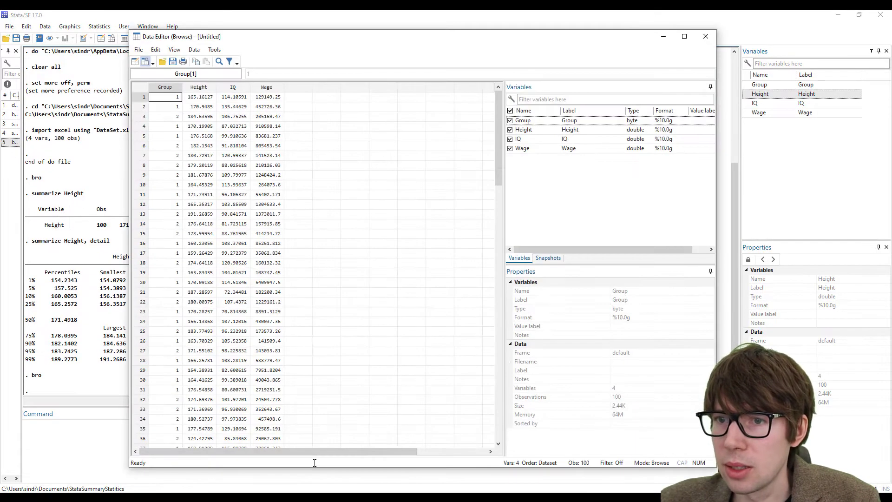
click(198, 87)
click(238, 88)
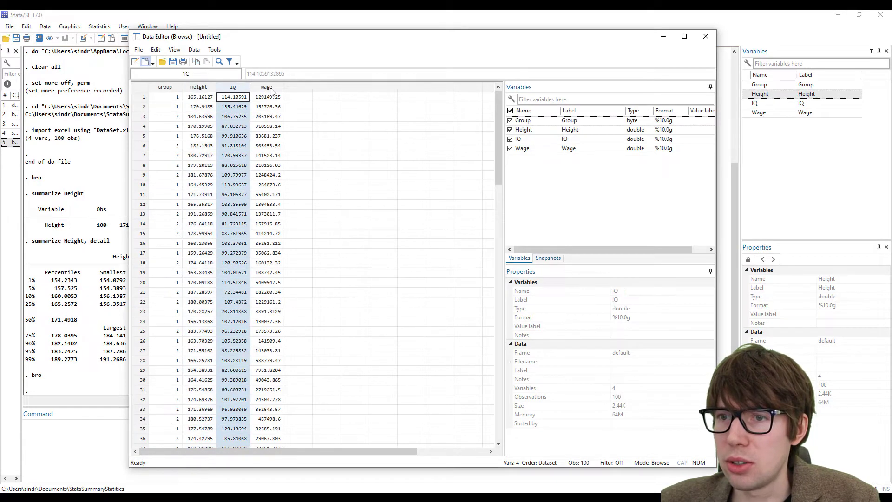
click(267, 86)
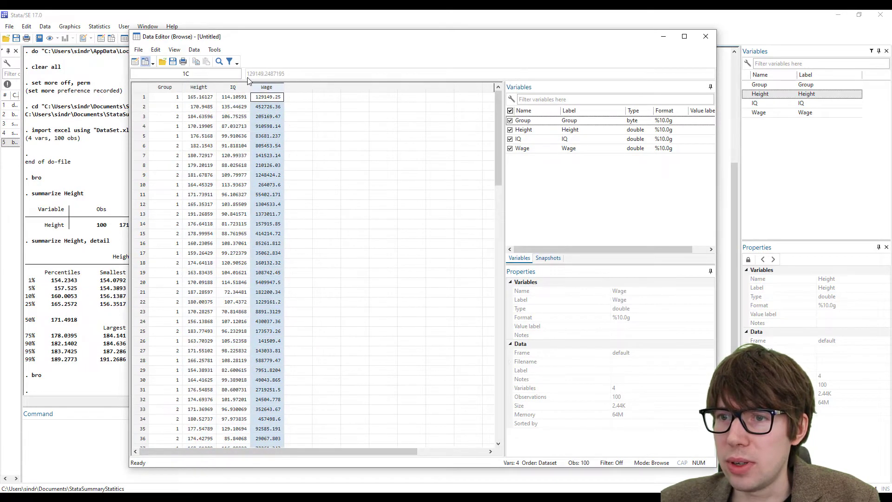
click(165, 87)
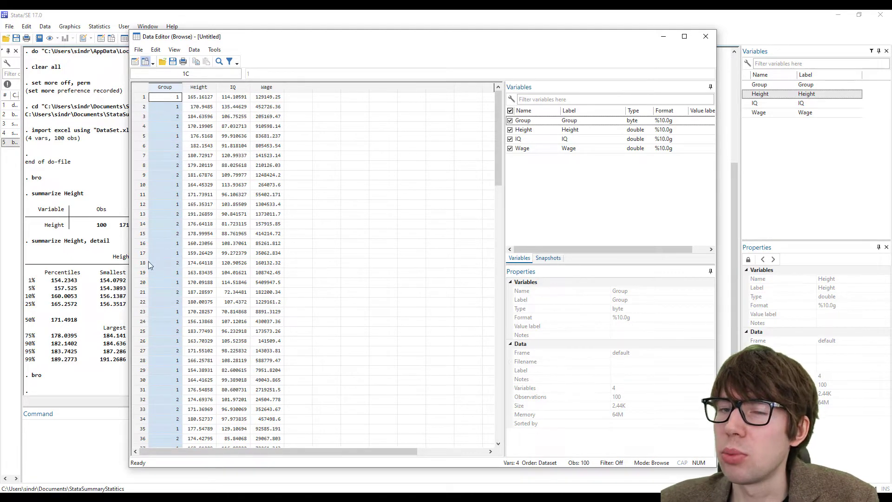
Step: Rerun the detailed Height summary with 'if Group == 2' added, giving 41 observations and mean 178.5923
click(104, 428)
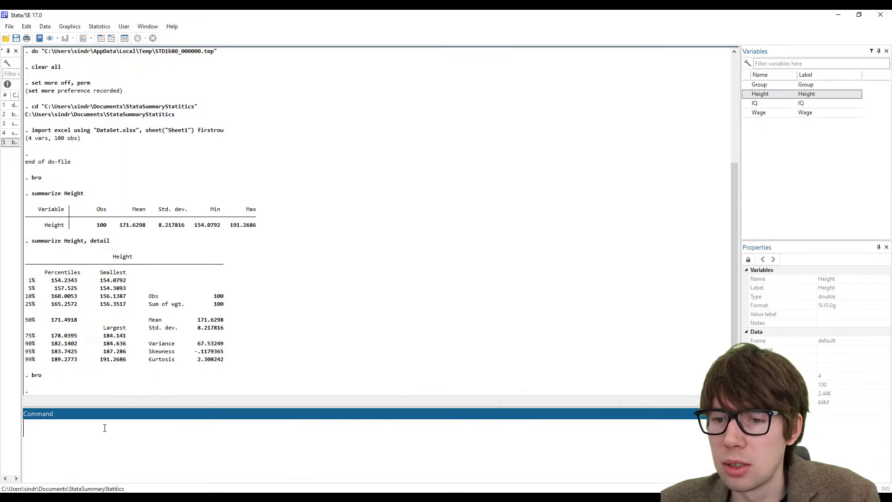
key(Page_Up)
key(ctrl+Left)
click(103, 428)
key(Right)
key(Right)
key(Right)
key(Right)
key(Right)
key(Right)
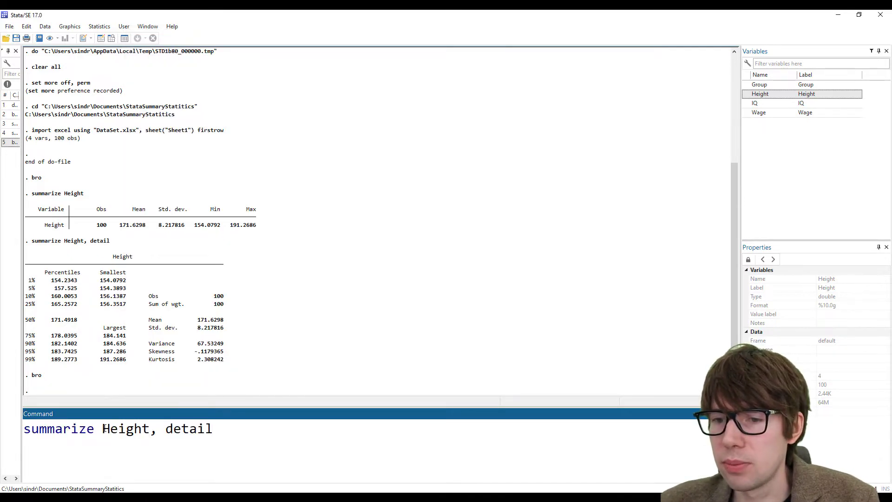
text(if )
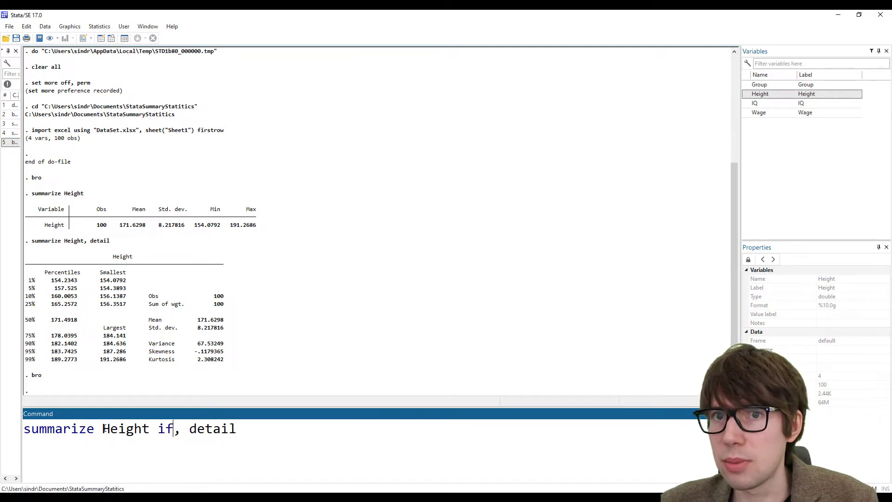
text(Group)
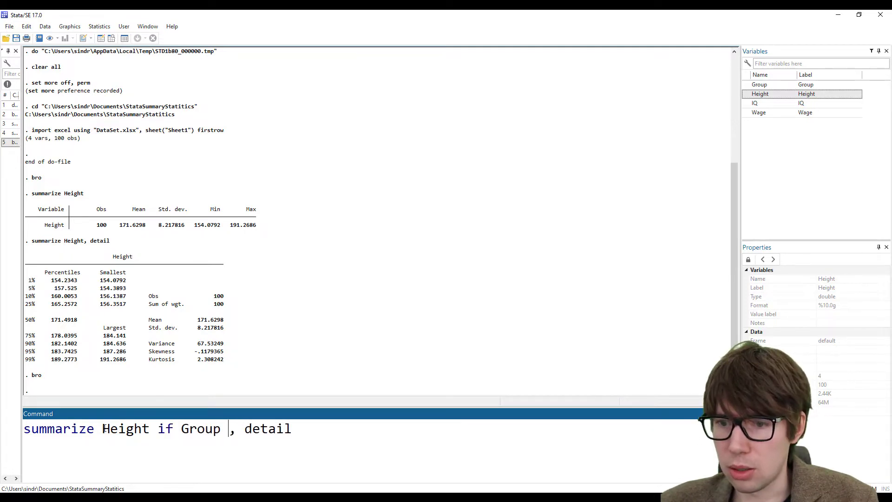
key(BackSpace)
key(BackSpace)
key(BackSpace)
key(BackSpace)
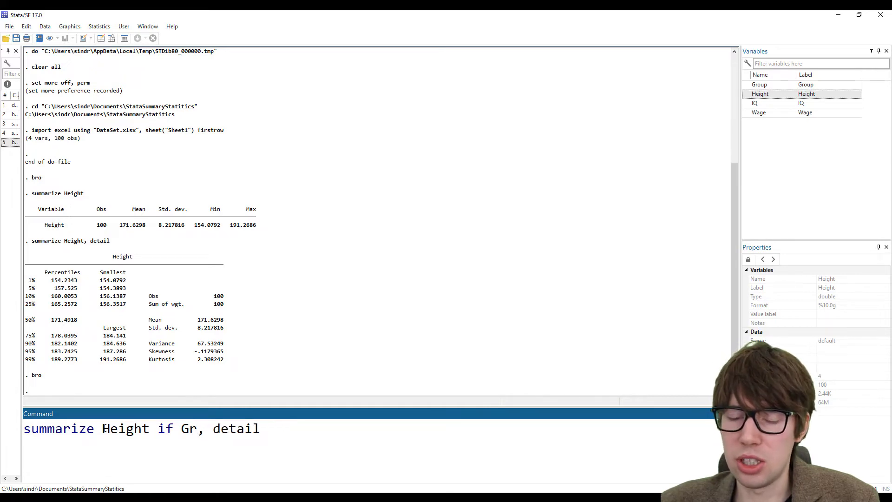
key(Tab)
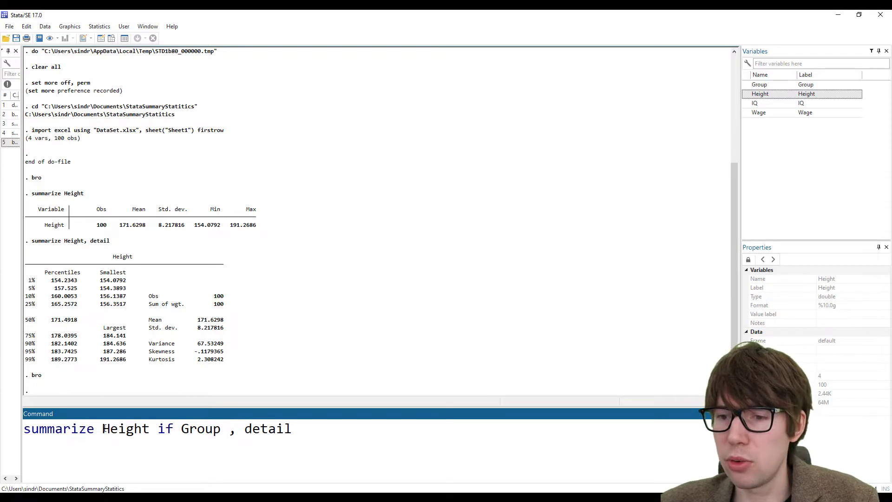
text()))
key(BackSpace)
key(BackSpace)
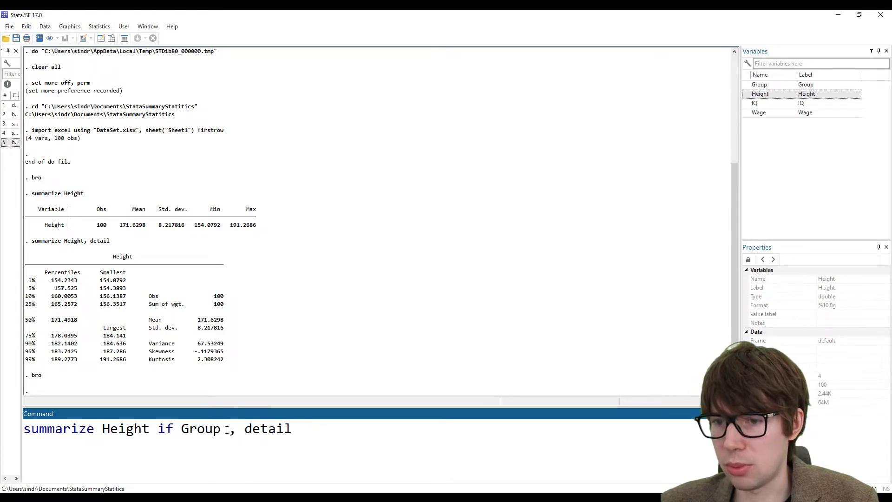
text(==)
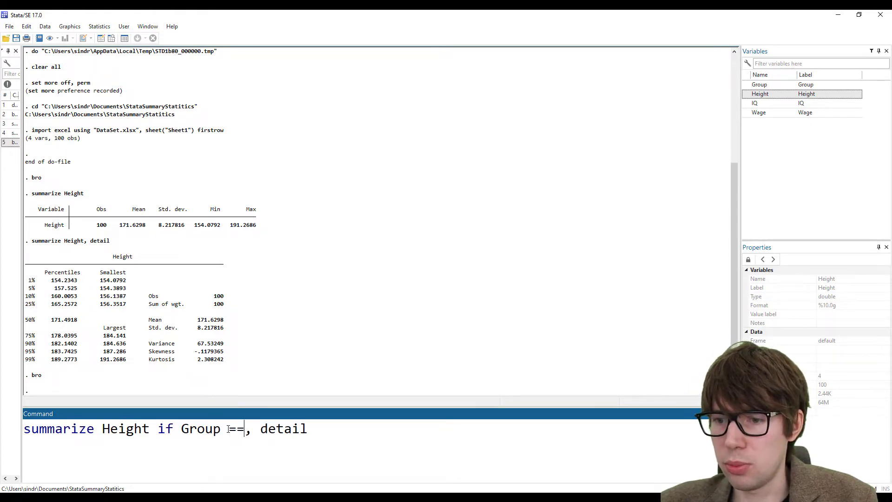
text( 2)
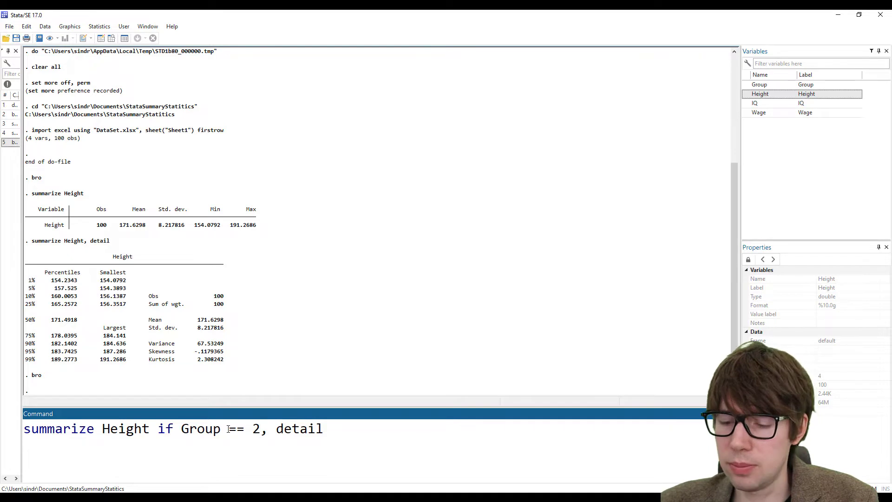
key(Return)
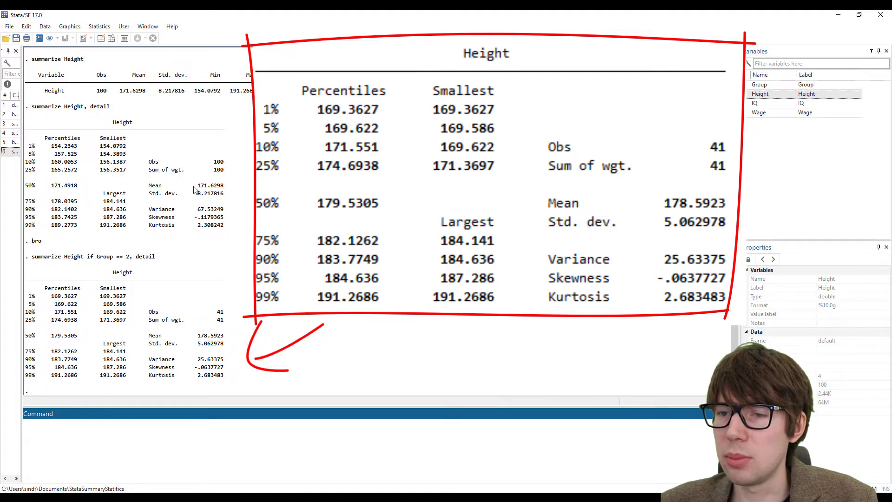
Step: Highlight the overall mean 171.6298 and Group 2 mean 178.5923, then recall the Group 2 summarize command
drag(197, 186, 225, 191)
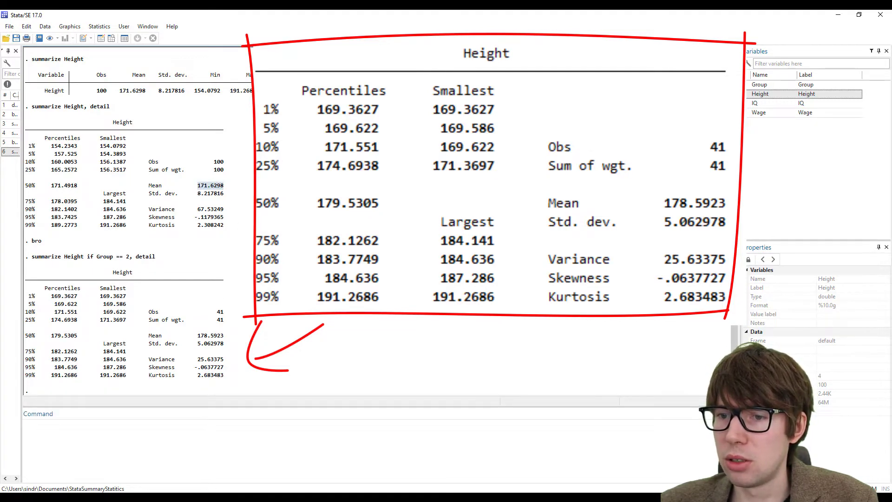
drag(198, 336, 225, 338)
click(245, 453)
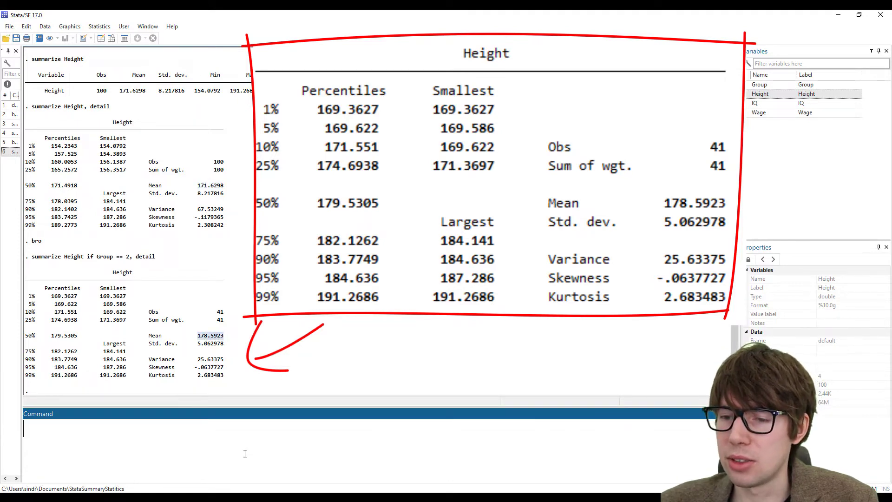
key(Page_Up)
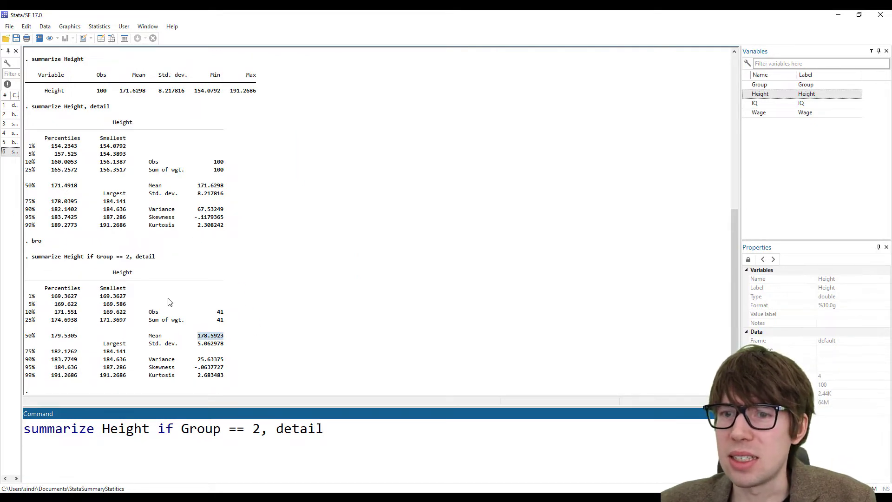
click(144, 305)
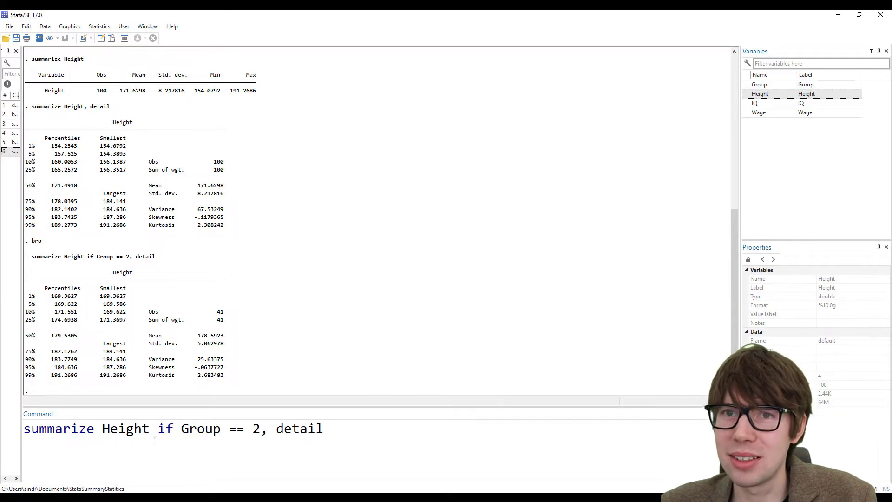
drag(196, 336, 224, 340)
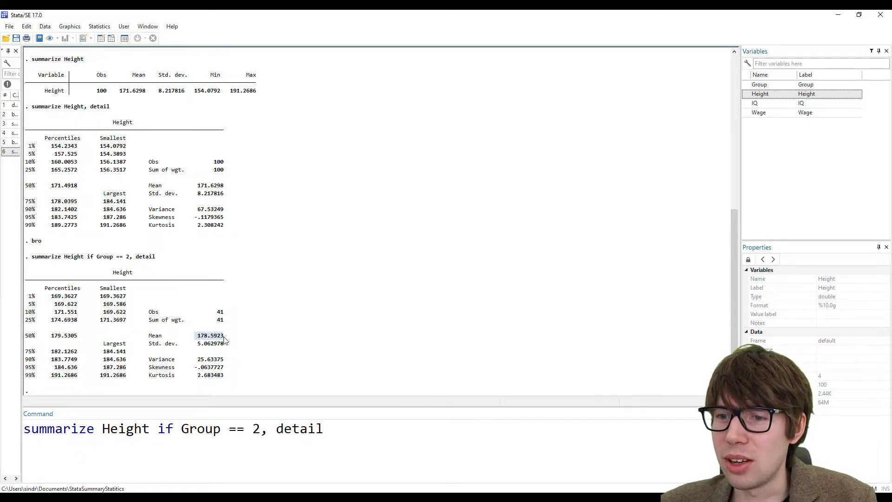
click(324, 339)
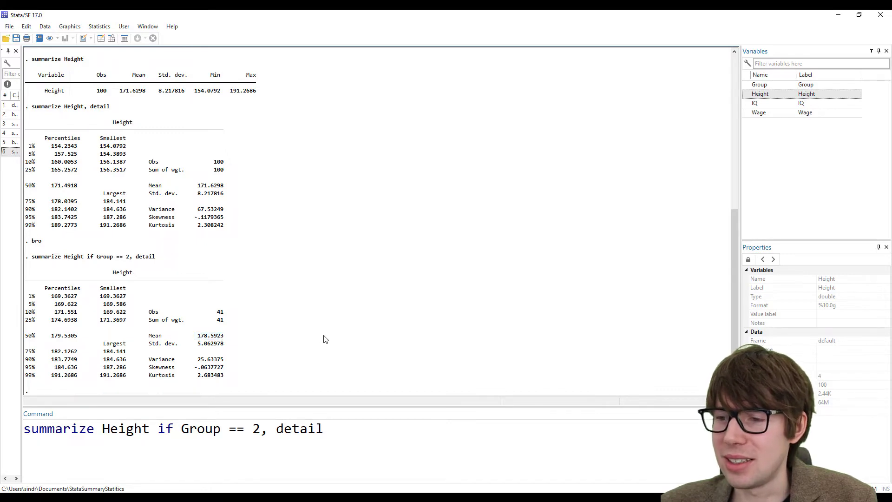
key(alt+Tab)
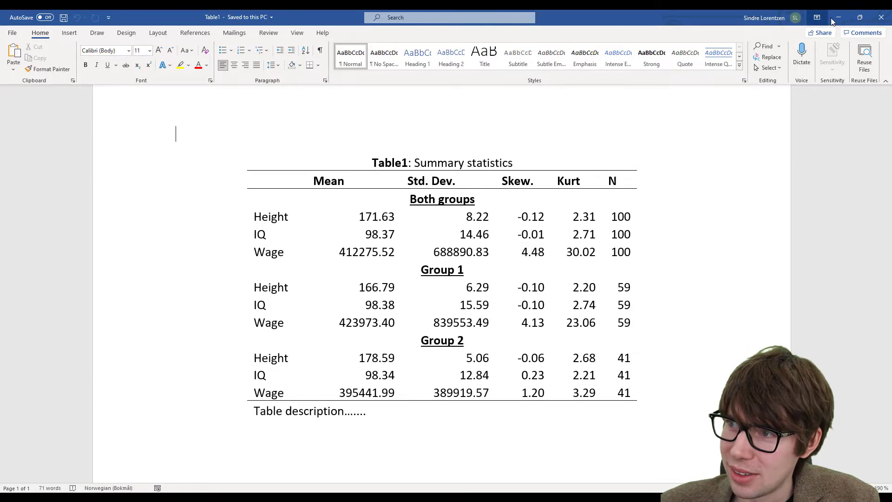
key(alt+Tab)
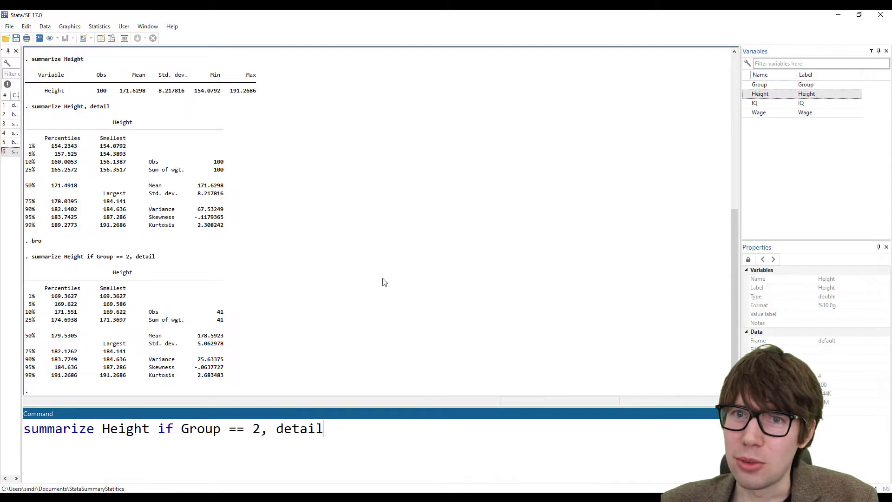
drag(197, 213, 230, 212)
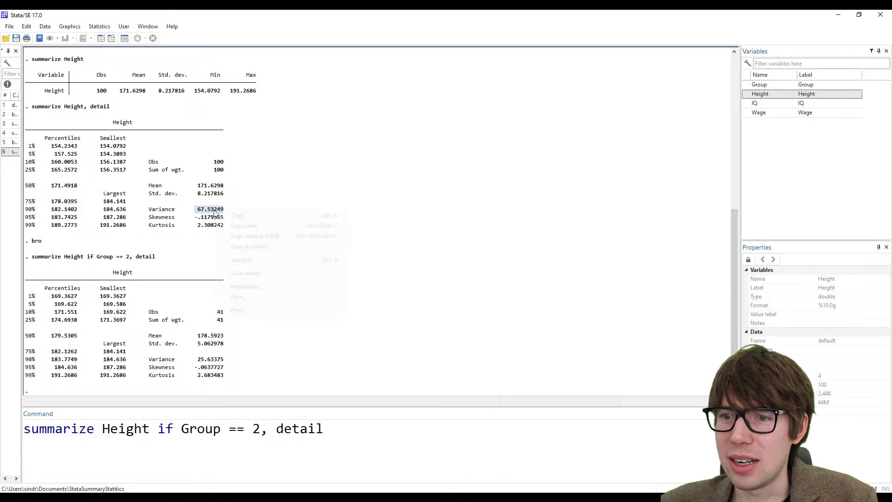
right_click(230, 213)
click(263, 142)
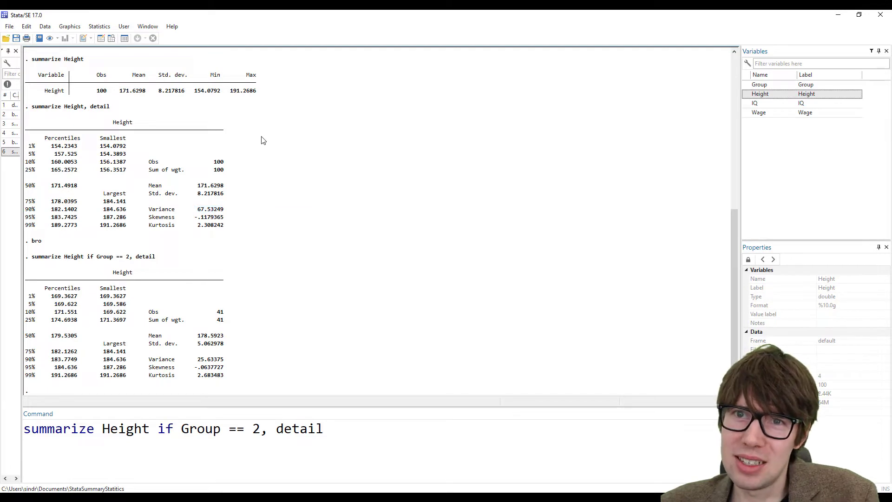